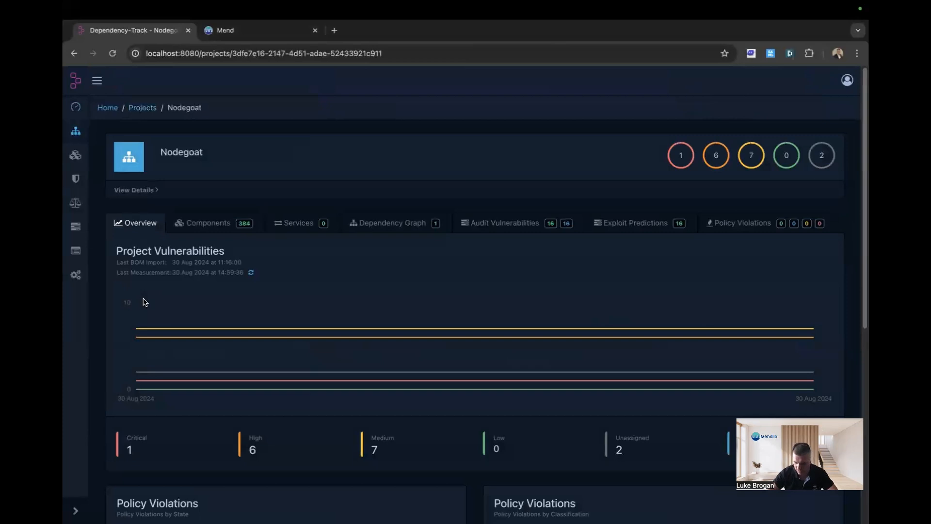
# Download the Nodegoat project's BOM from its component list as a plain inventory without vulnerabilities
pyautogui.click(220, 232)
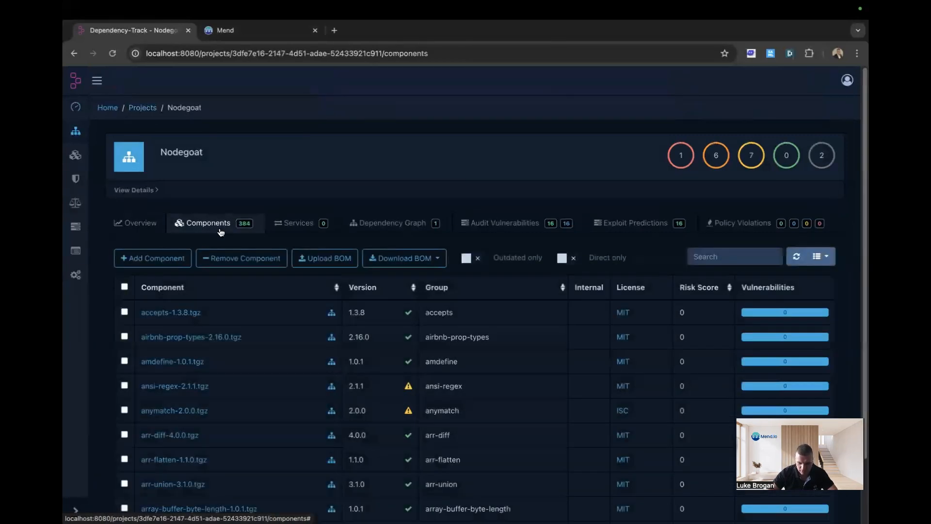
pyautogui.click(417, 263)
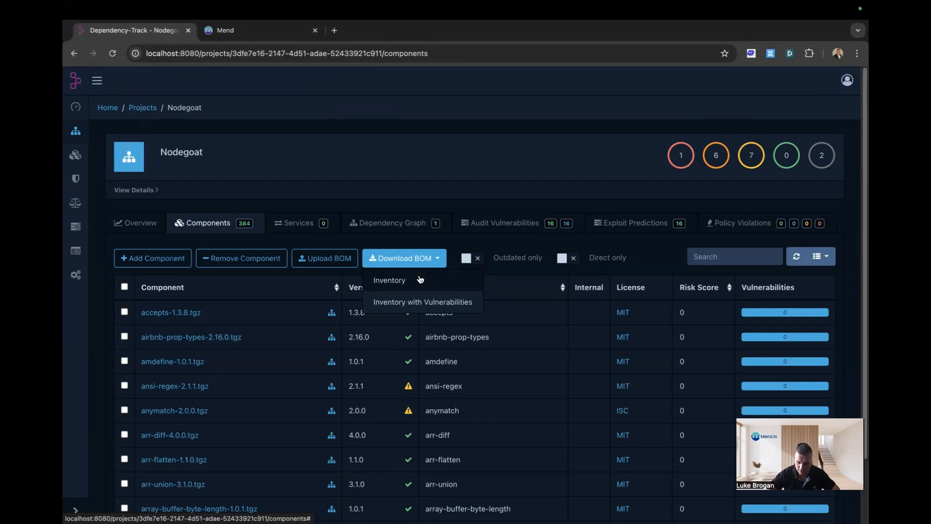
pyautogui.click(420, 280)
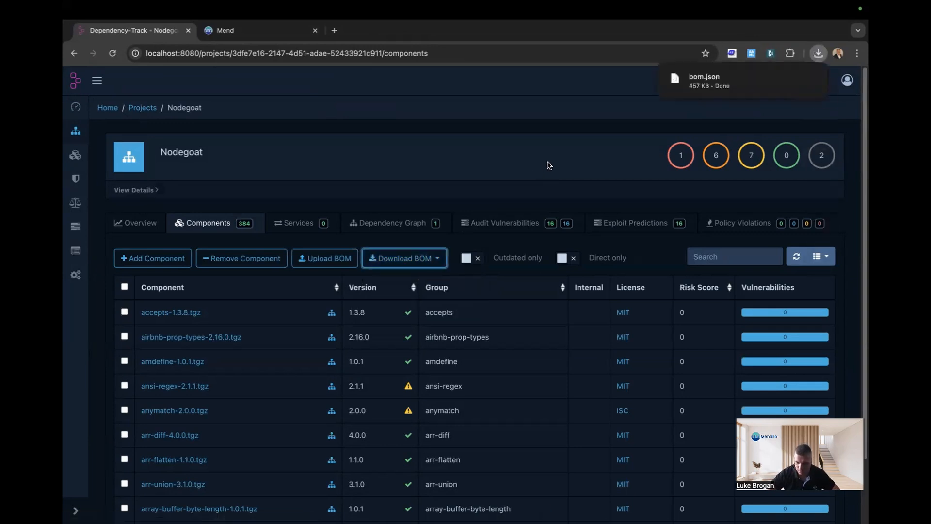
pyautogui.moveTo(713, 83)
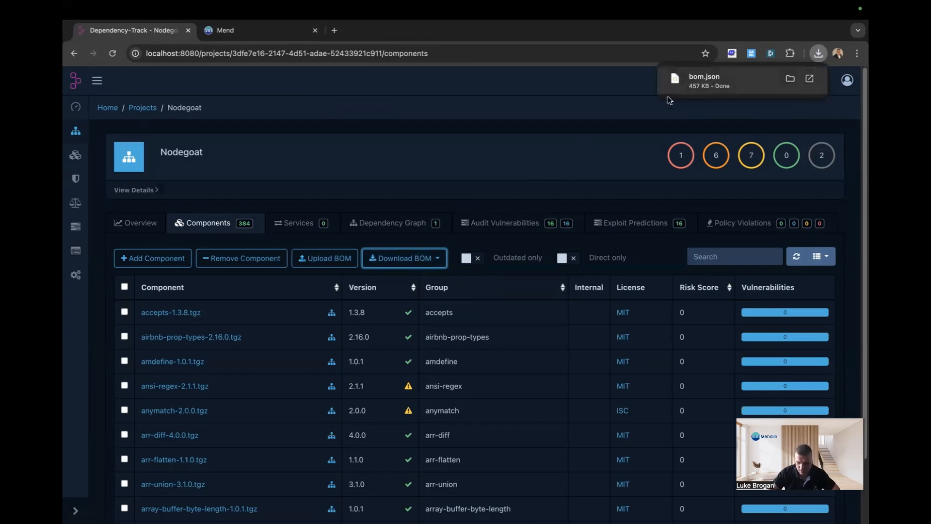
# Switch to Mend and add an application named Dep-Track-Nodegoat in the organization's administration
pyautogui.click(288, 33)
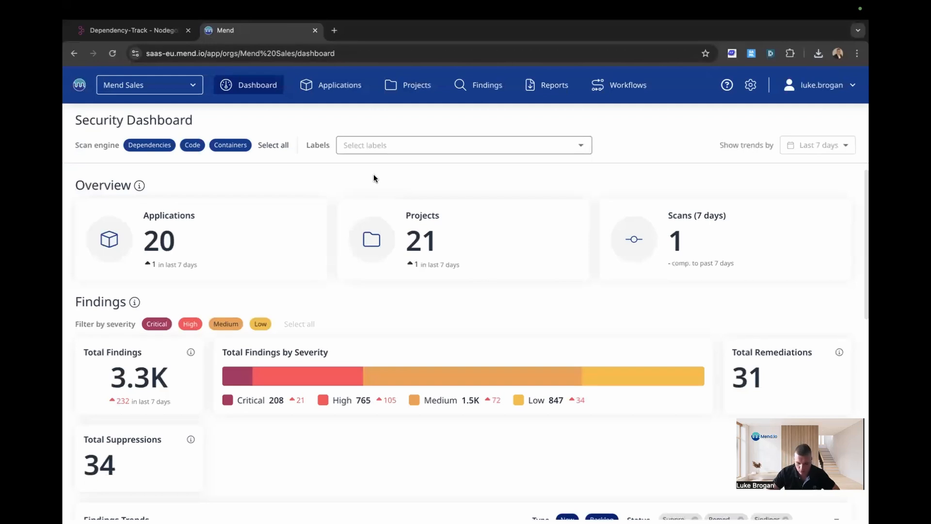
pyautogui.click(752, 88)
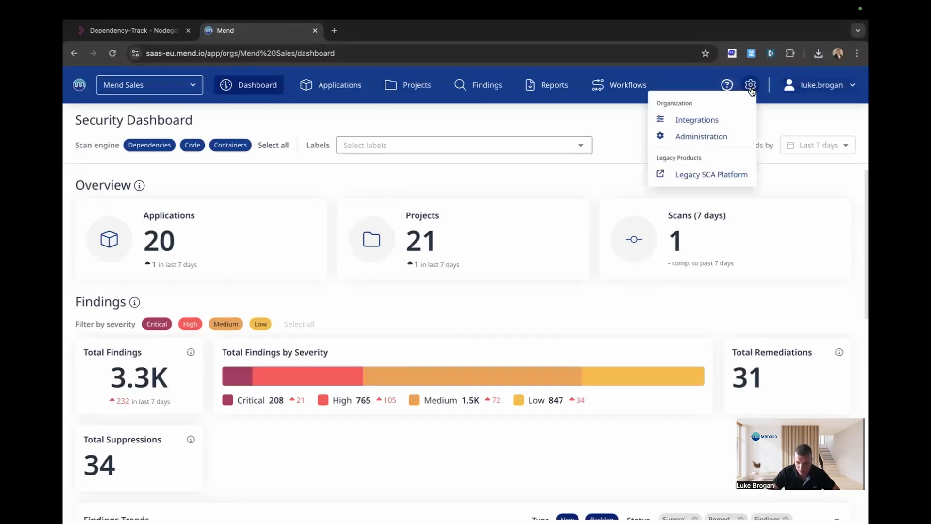
pyautogui.click(729, 135)
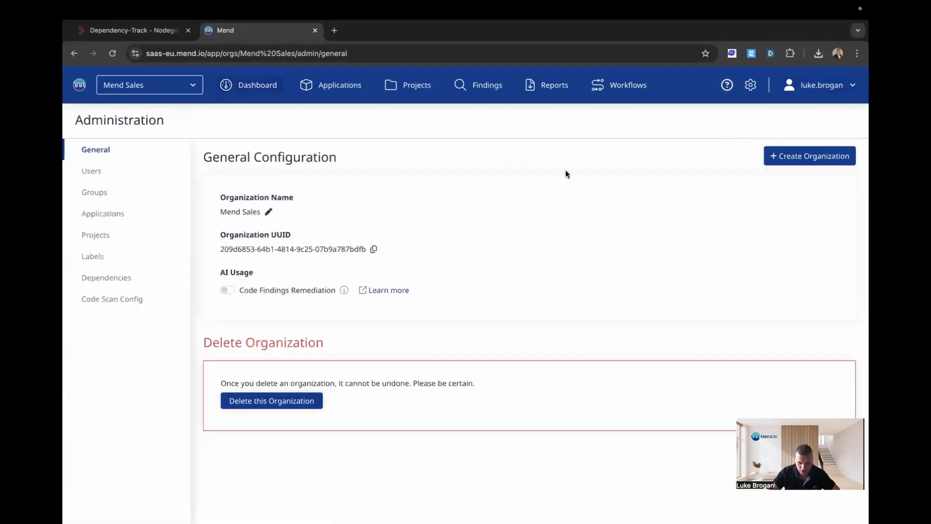
pyautogui.click(131, 219)
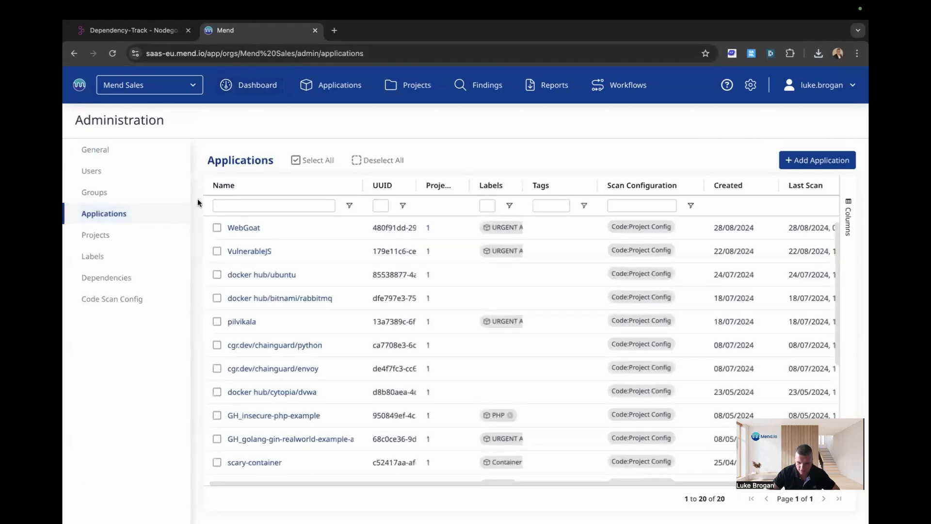
pyautogui.click(843, 161)
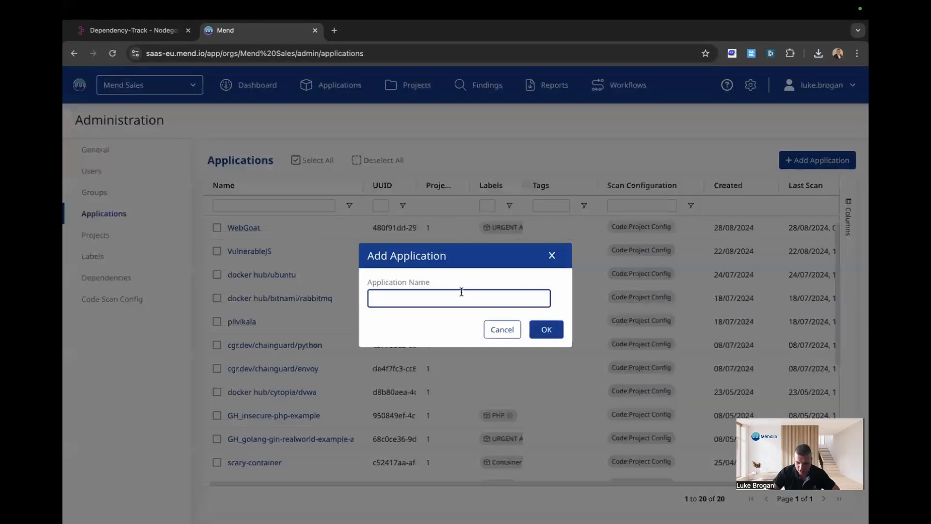
pyautogui.write('Dep-Track')
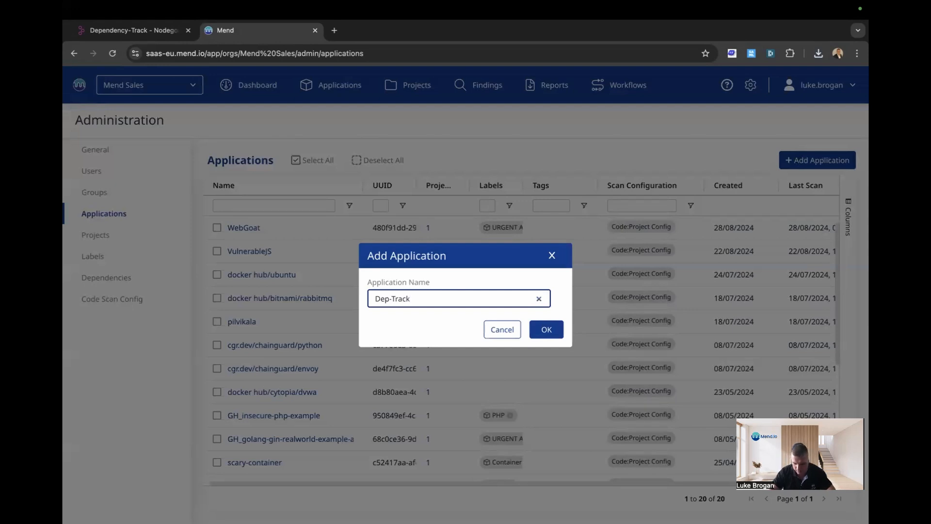
pyautogui.write('-Nodegoat')
pyautogui.click(547, 330)
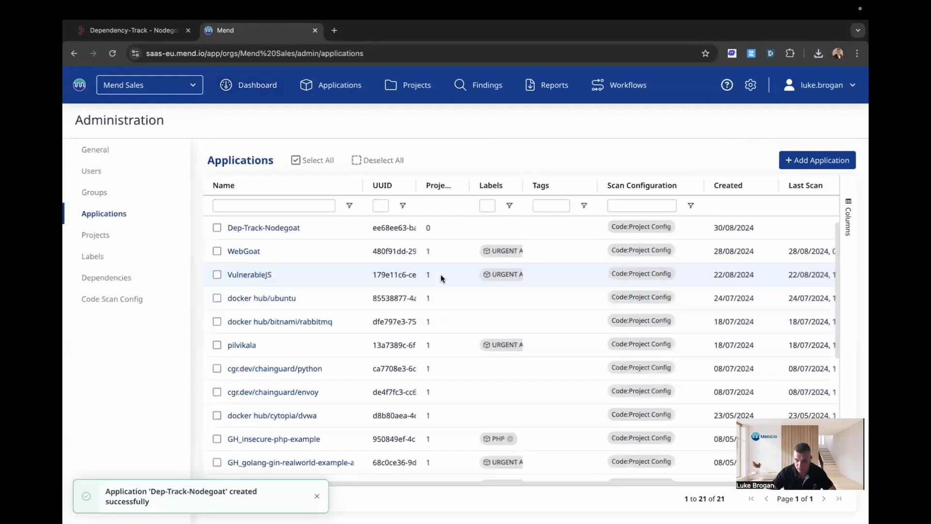
# Set up a new project named nodegoat-main in the Dep-Track-Nodegoat application, with dependencies SBOM import enabled
pyautogui.click(156, 239)
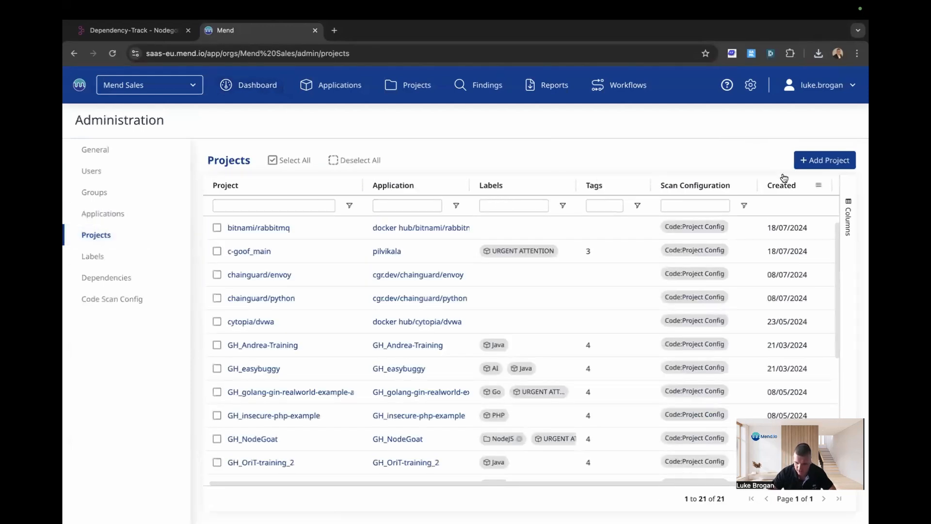
pyautogui.click(819, 160)
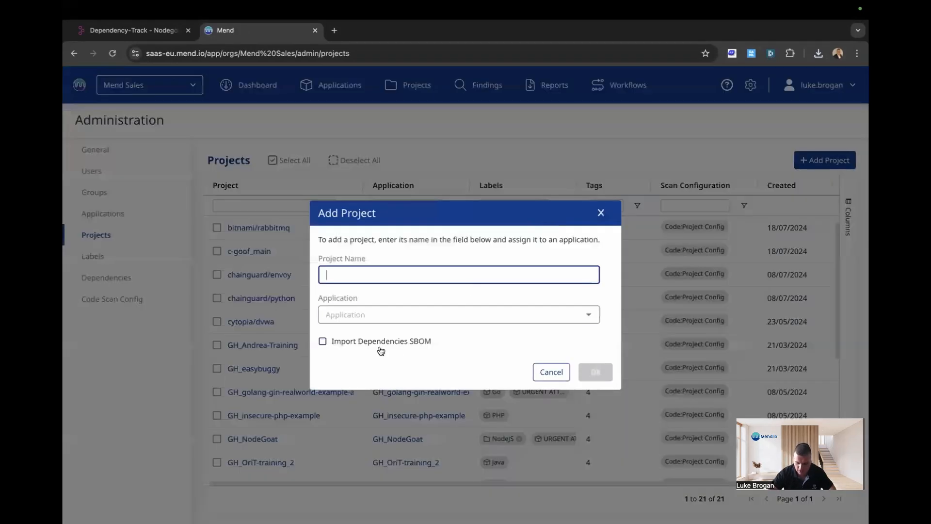
pyautogui.click(328, 343)
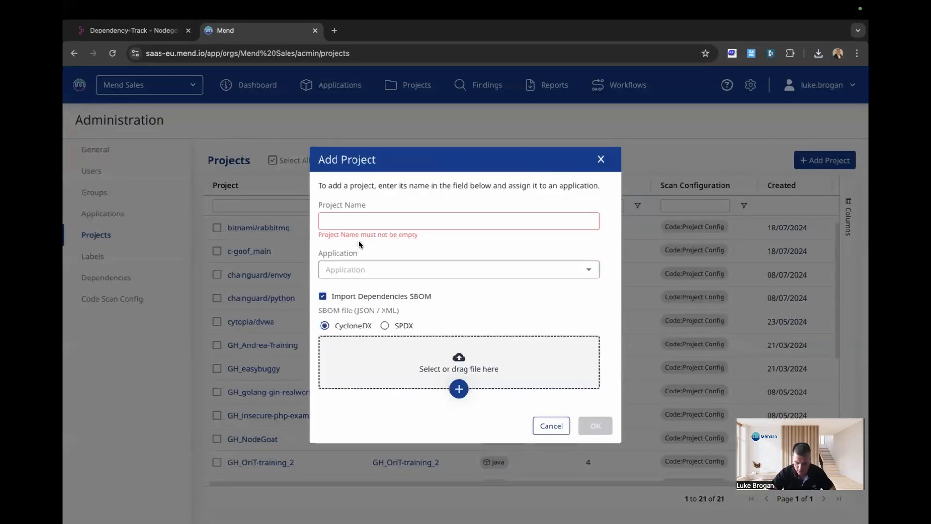
pyautogui.click(360, 223)
pyautogui.write('nodegoat')
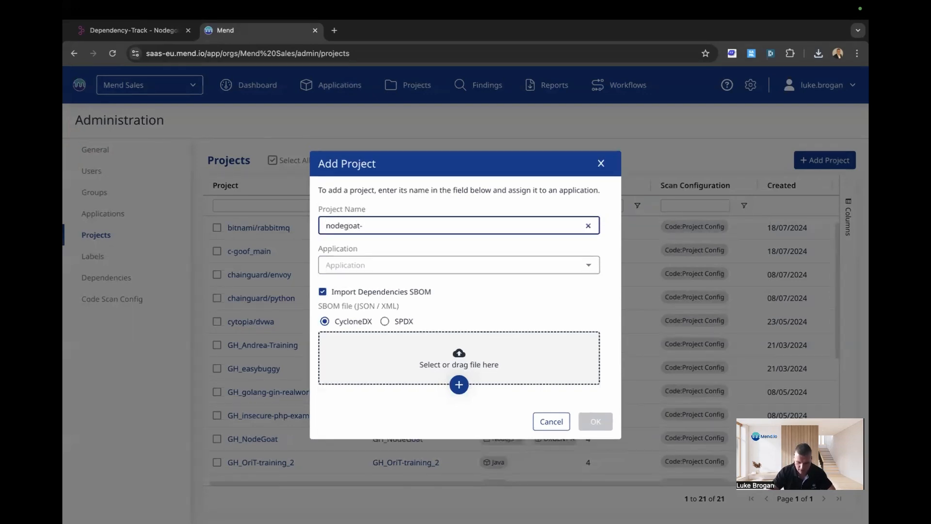
pyautogui.write('-main')
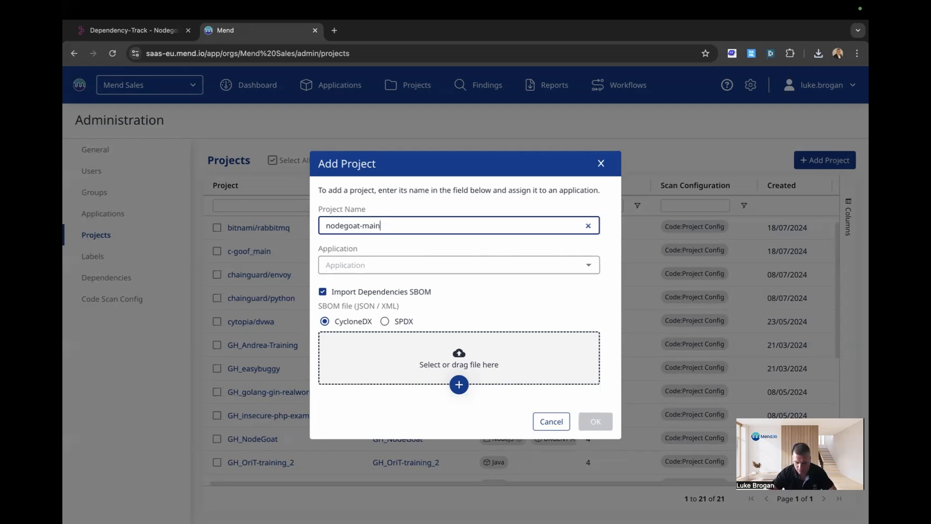
pyautogui.click(443, 267)
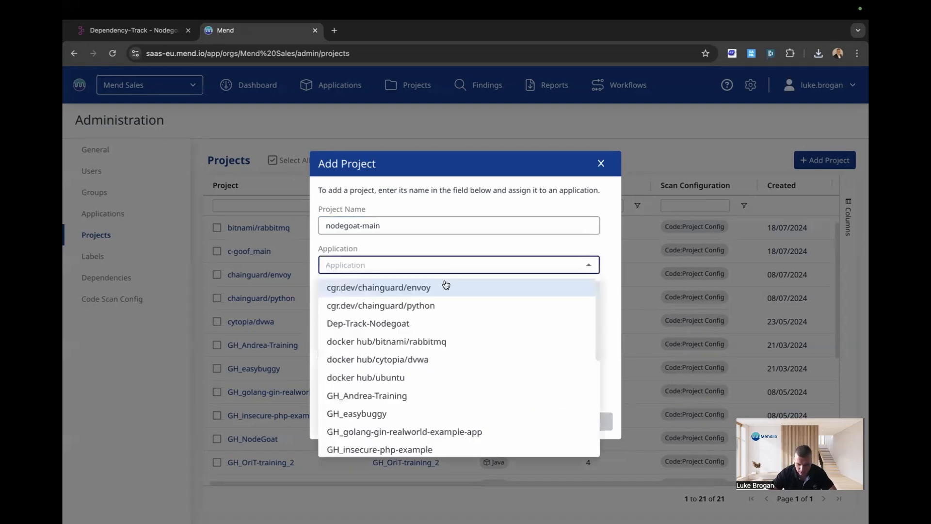
pyautogui.click(444, 322)
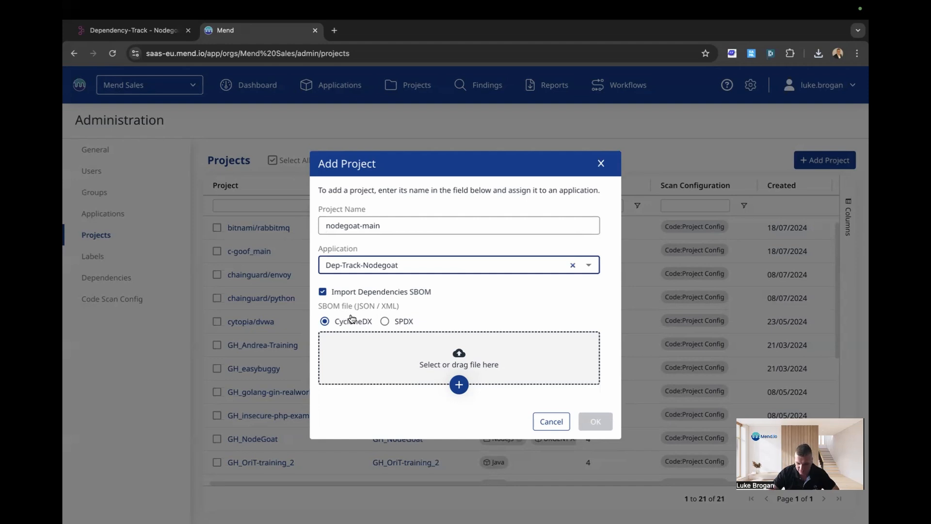
# Attach bom.json from the Downloads folder as the CycloneDX SBOM file and create the project
pyautogui.click(460, 386)
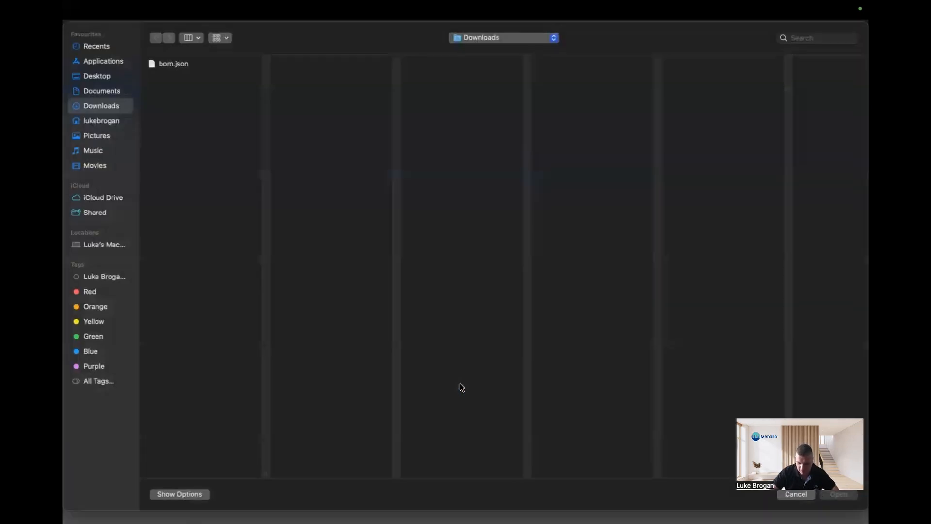
pyautogui.click(183, 68)
pyautogui.press('Return')
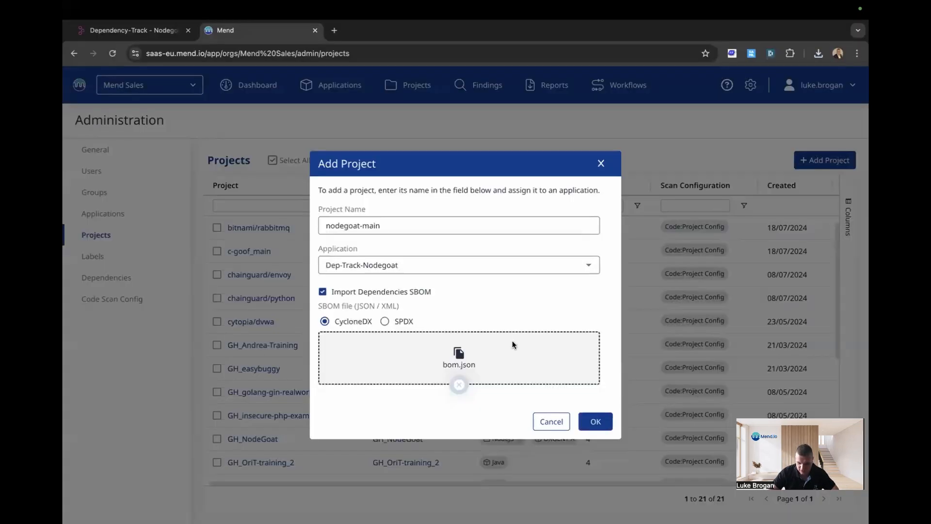
pyautogui.click(610, 423)
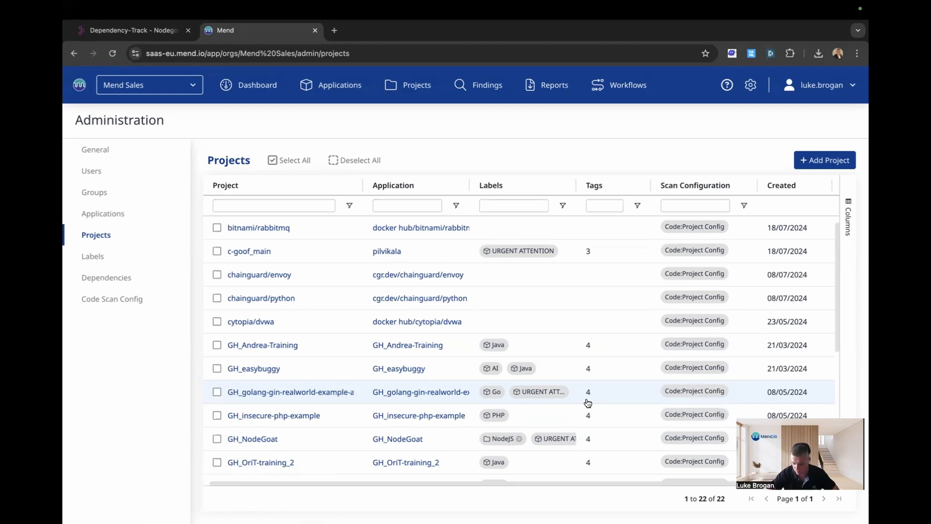
# Open the Dep-Track-Nodegoat application from the applications overview and view its SBOM library list
pyautogui.click(439, 207)
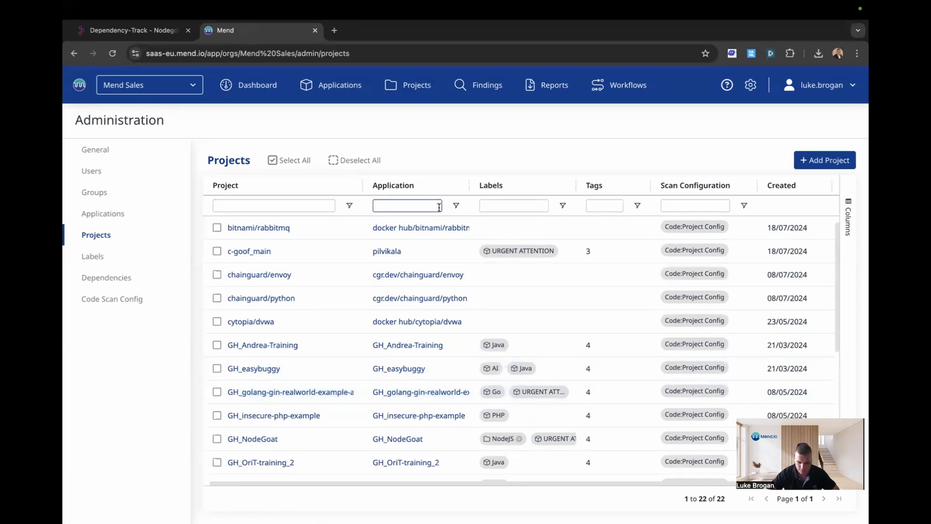
pyautogui.click(311, 93)
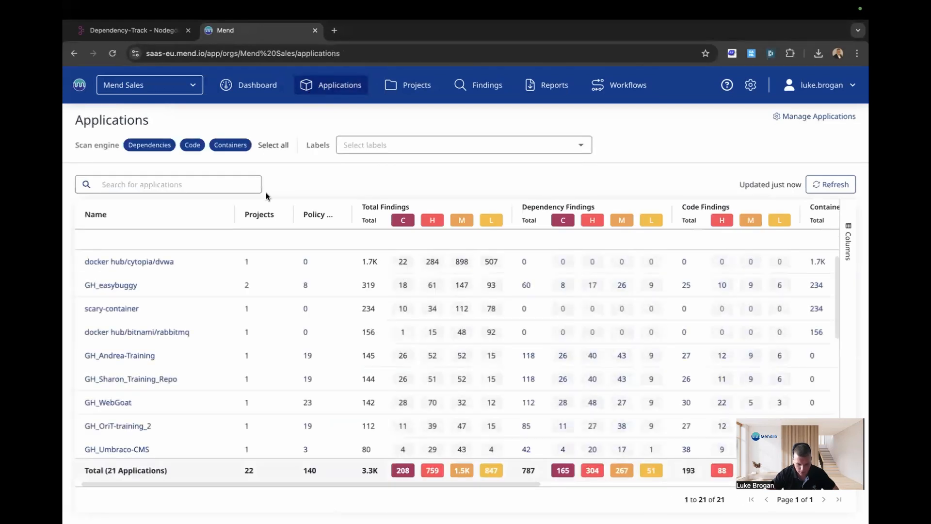
pyautogui.scroll(-4, 215, 325)
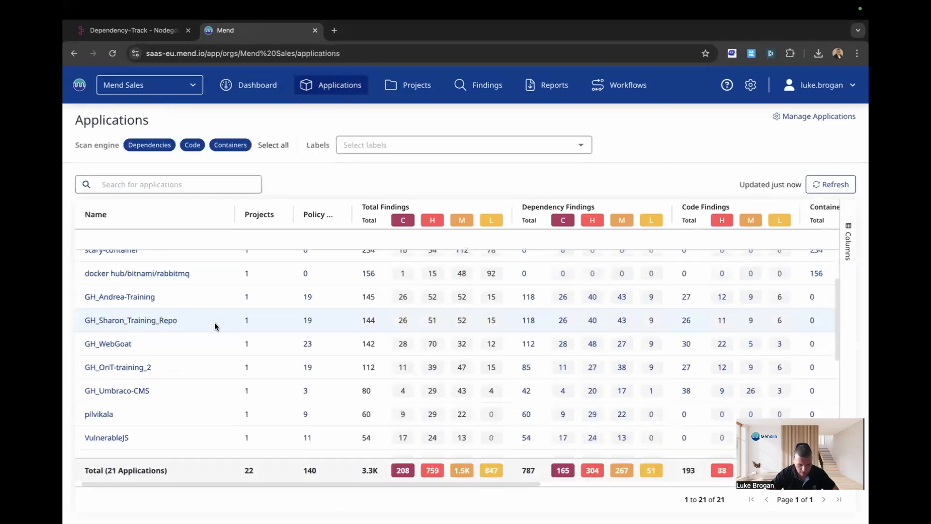
pyautogui.scroll(-2, 215, 326)
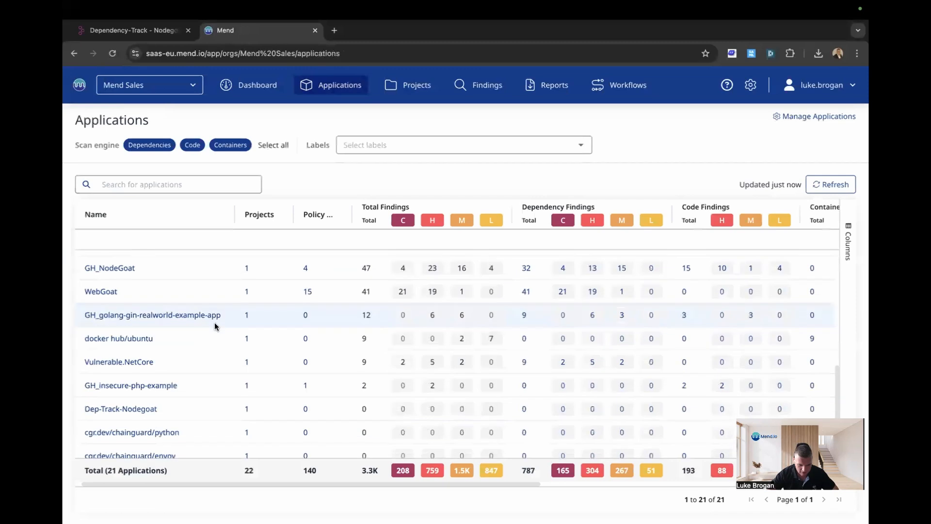
pyautogui.click(144, 401)
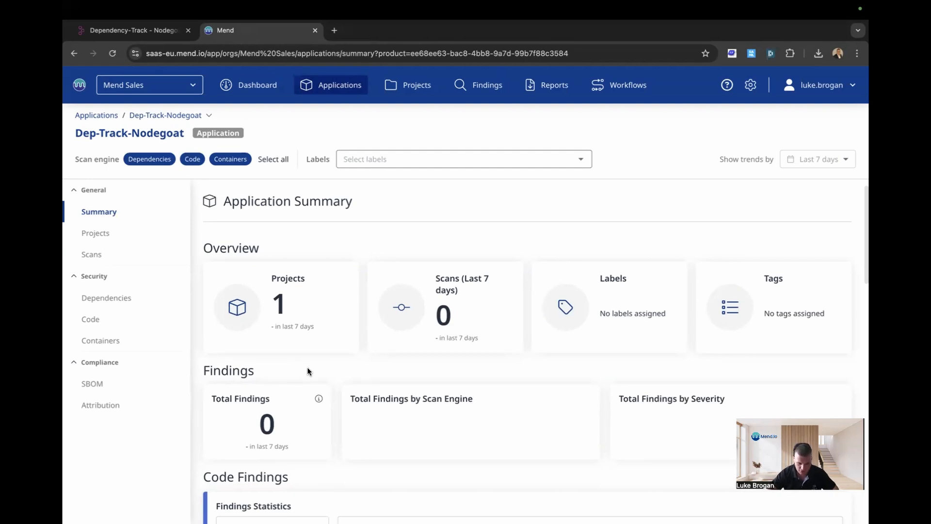
pyautogui.click(115, 381)
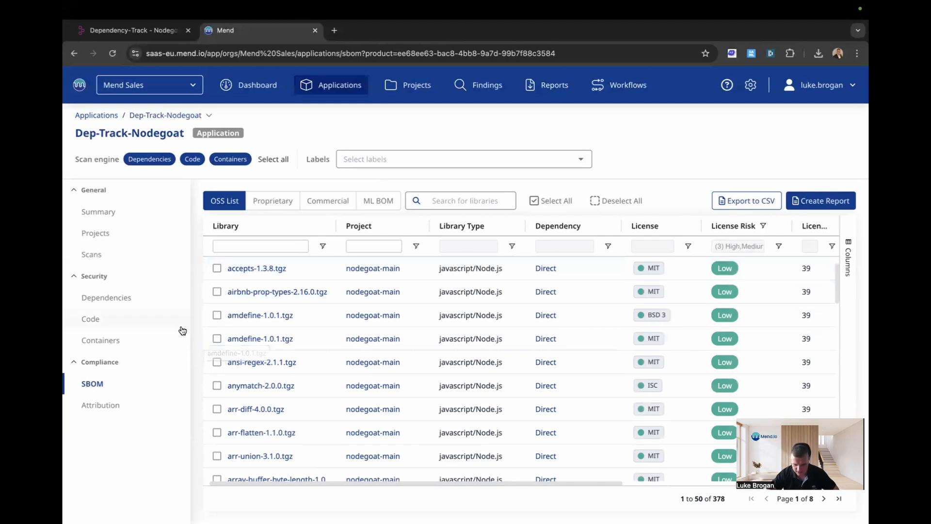
# Review the application's dependency vulnerabilities by library and by individual finding
pyautogui.click(155, 304)
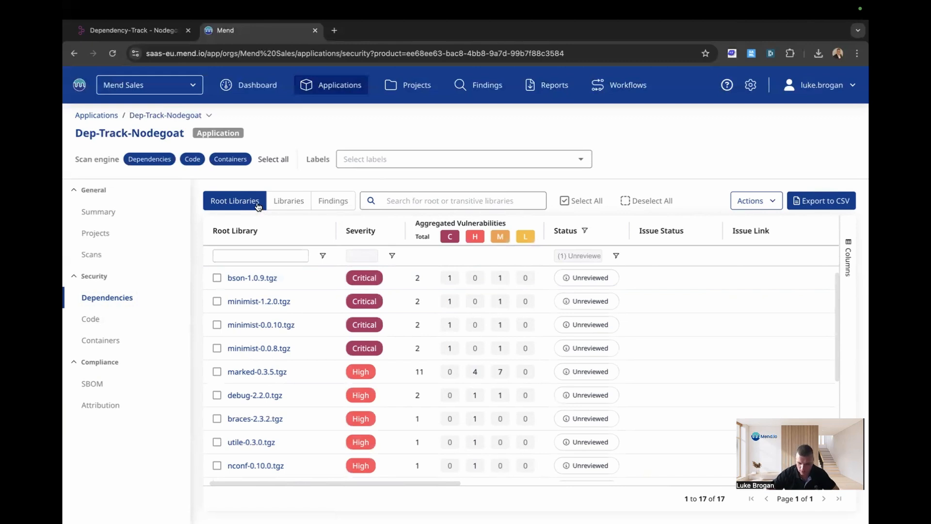
pyautogui.click(287, 205)
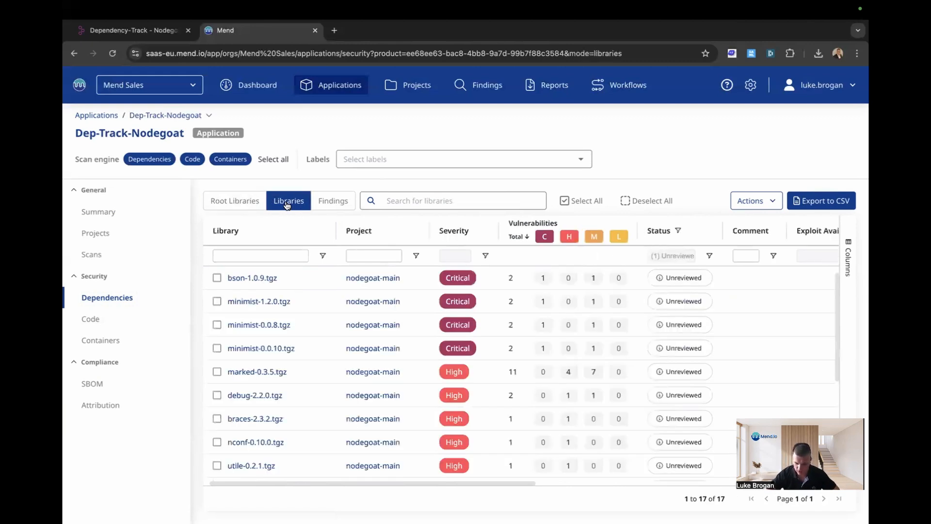
pyautogui.click(326, 204)
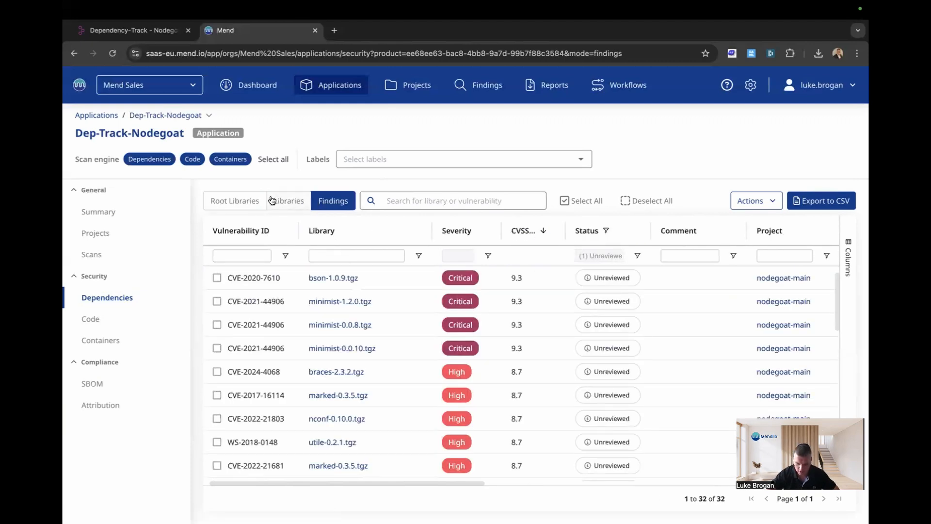
# Return to the root libraries view and examine the recommended fix and risk reduction for bson-1.0.9.tgz
pyautogui.click(244, 201)
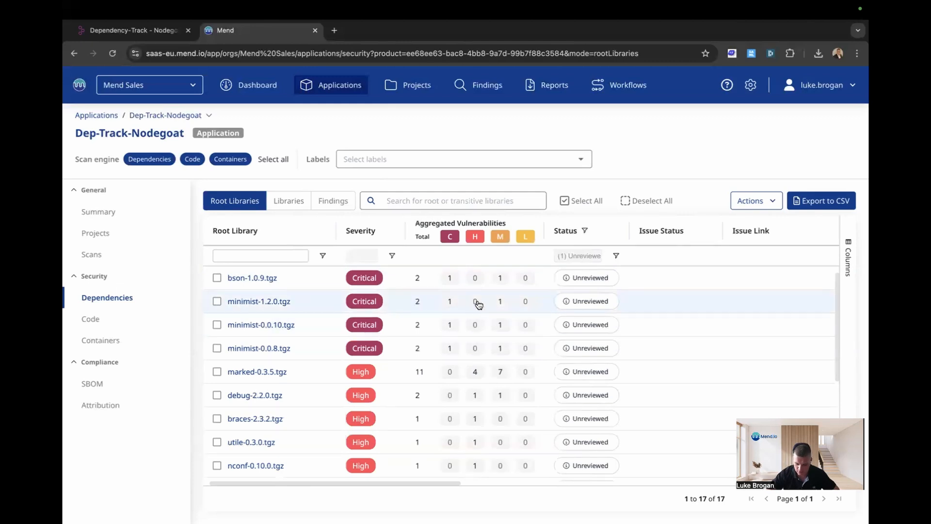
pyautogui.click(420, 278)
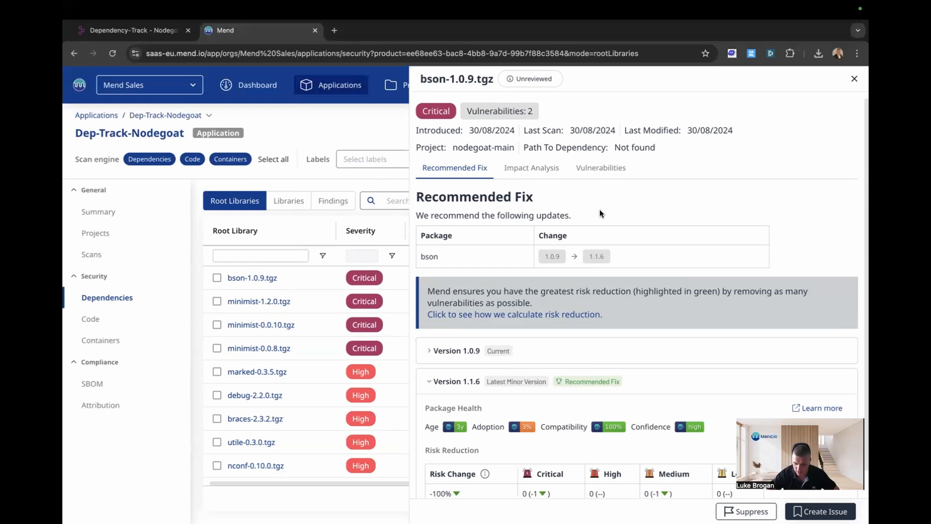
pyautogui.scroll(-1, 600, 209)
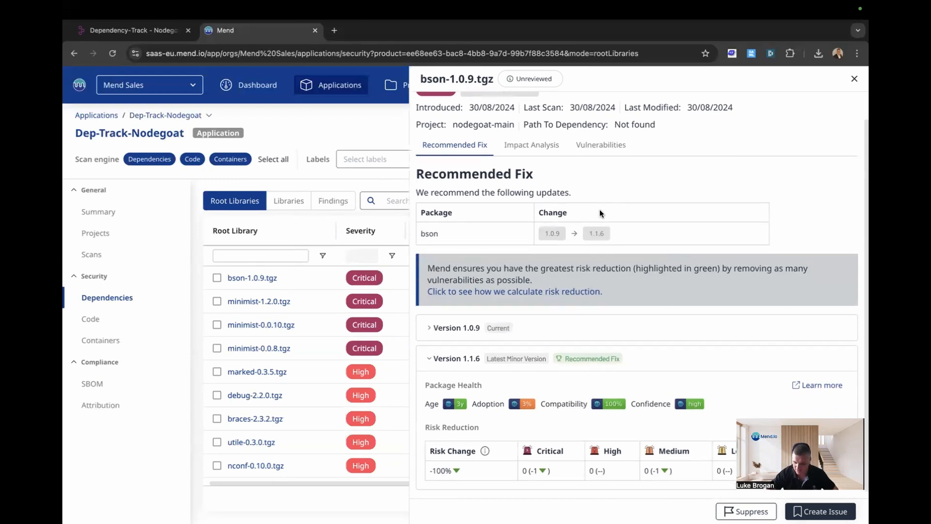